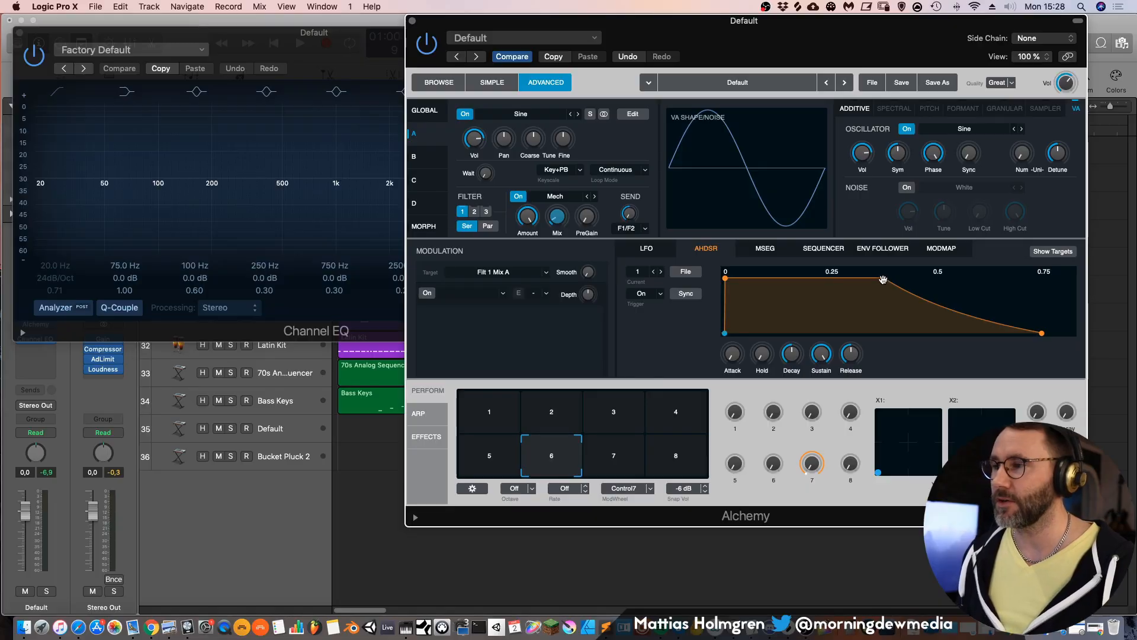
Lower the first AHDSR envelope's sustain slightly and lengthen its decay to about 1.25 s
left_click_drag(885, 279, 887, 288)
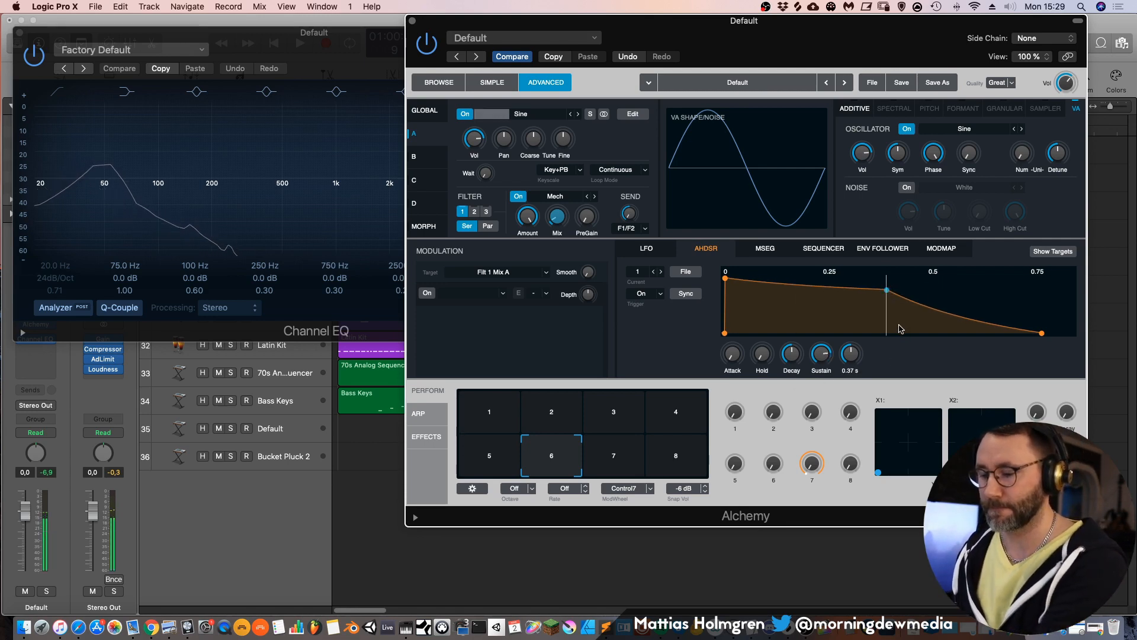
left_click_drag(792, 355, 786, 353)
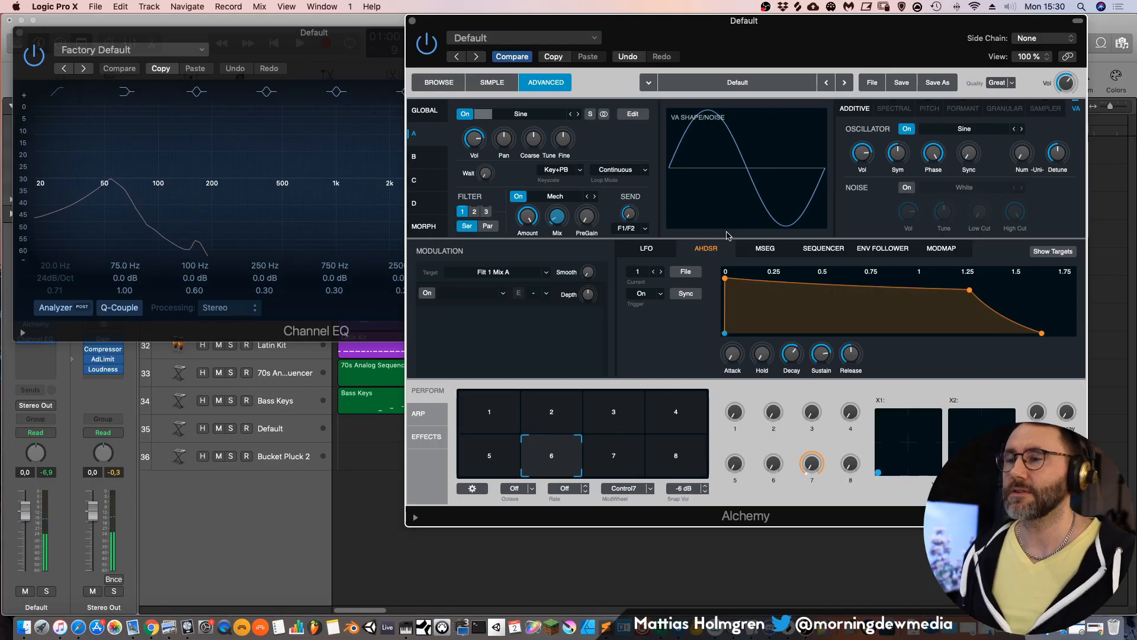
Enable source A's second filter as a Tube type at about 15.8 % mix and adjust its PreGain
left_click(475, 212)
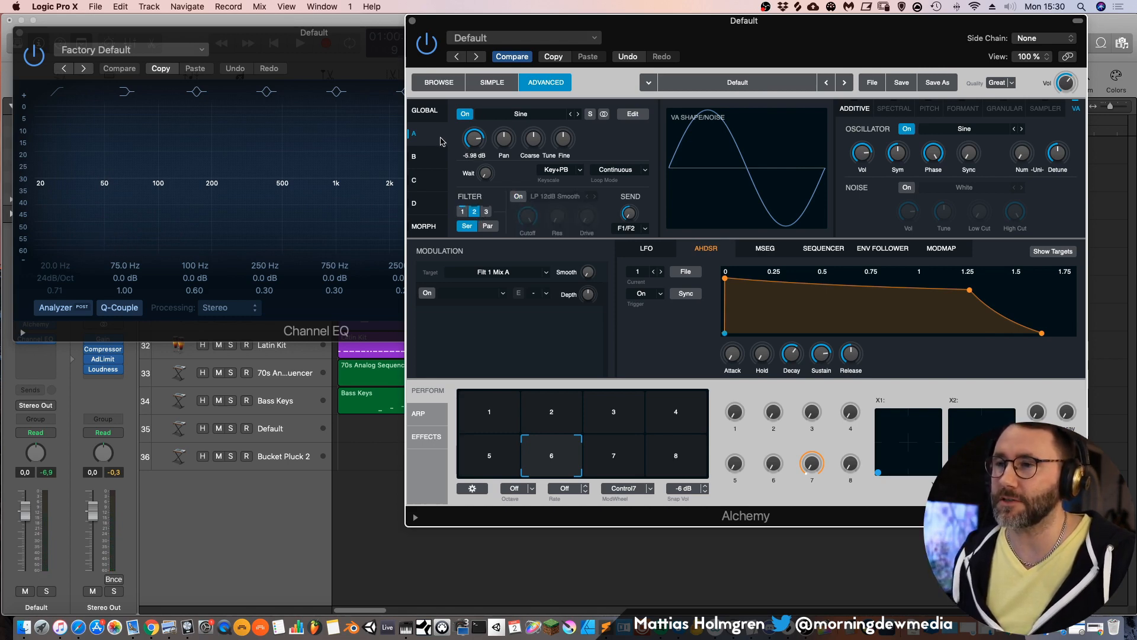
left_click(518, 197)
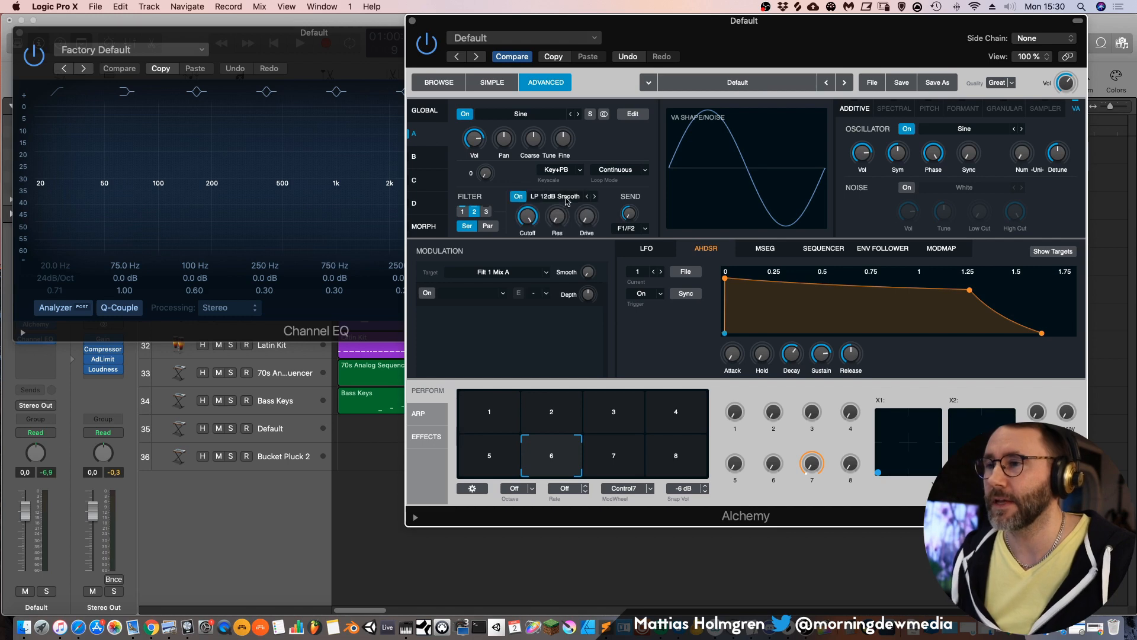
left_click(568, 198)
scroll(578, 419, "down", 2)
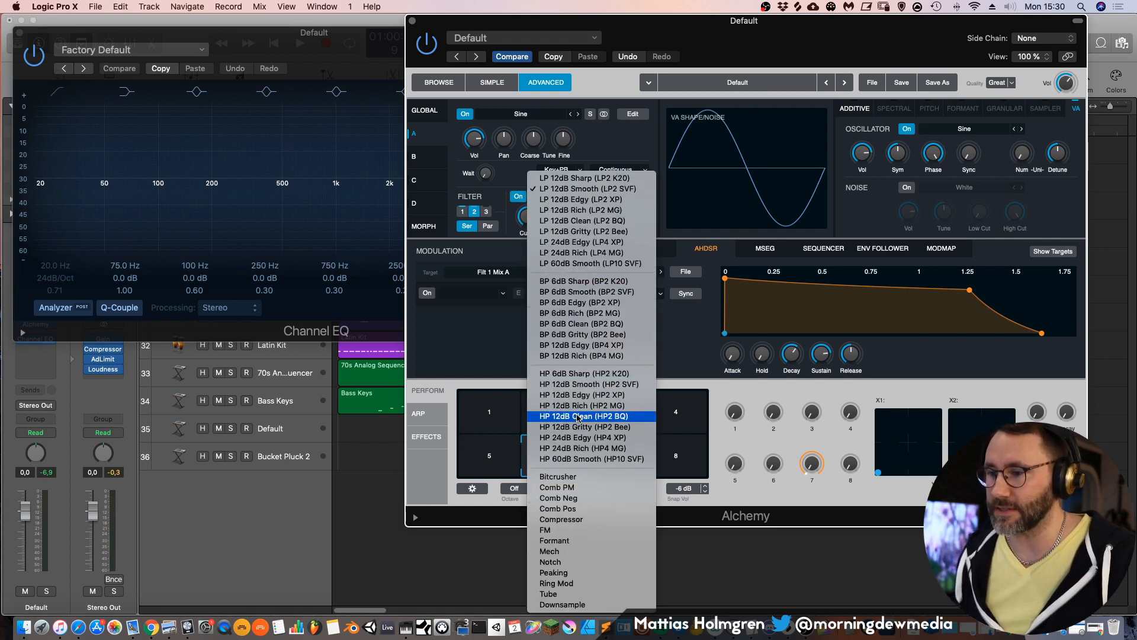
left_click(548, 594)
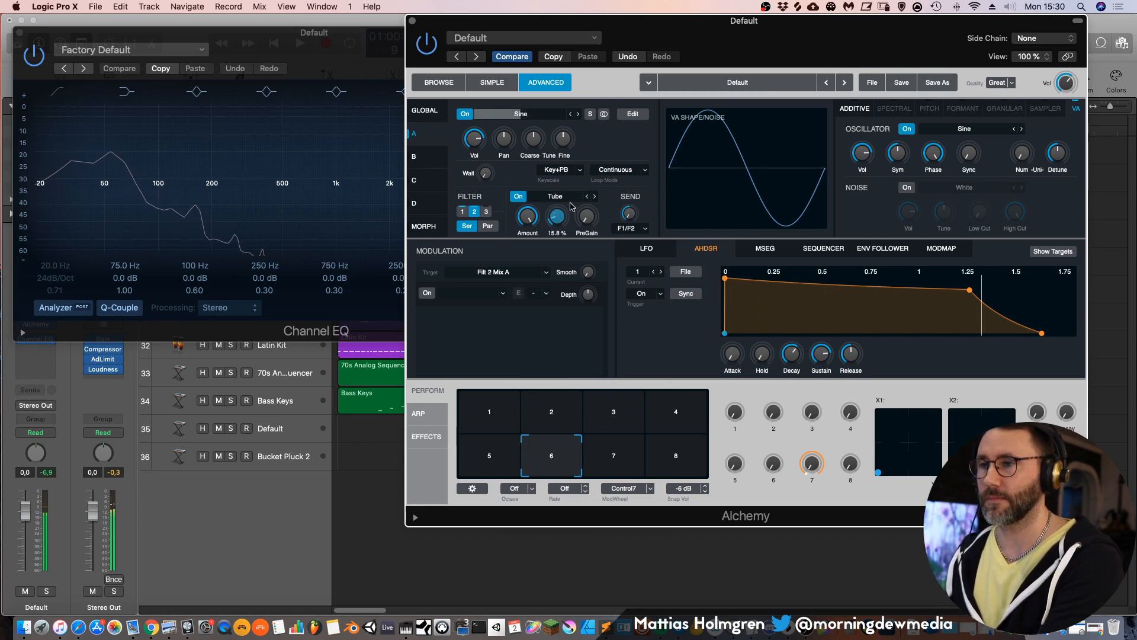
left_click(588, 216)
left_click_drag(589, 214, 580, 209)
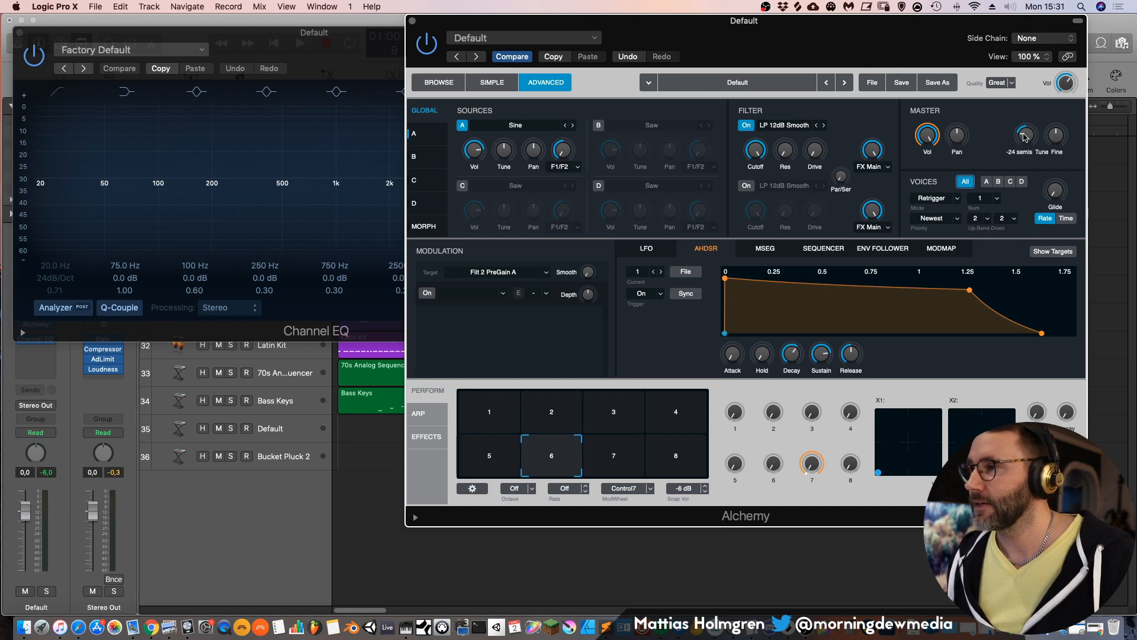
Assign a new AHDSR envelope as the modulator of the master coarse tune
left_click(503, 294)
mouse_move(505, 332)
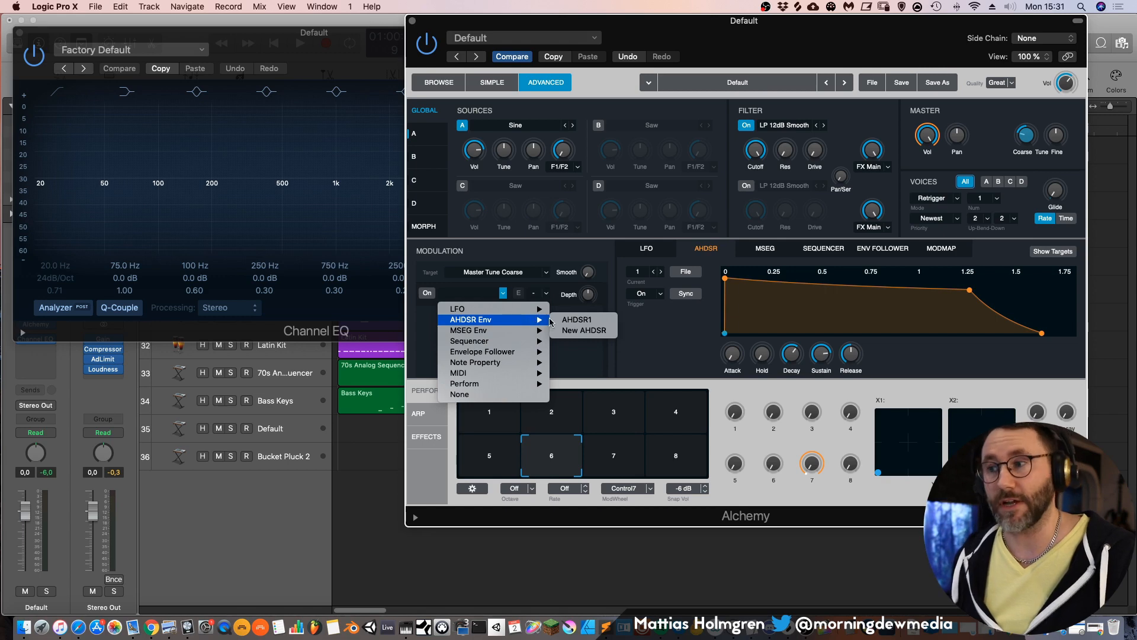
left_click(586, 331)
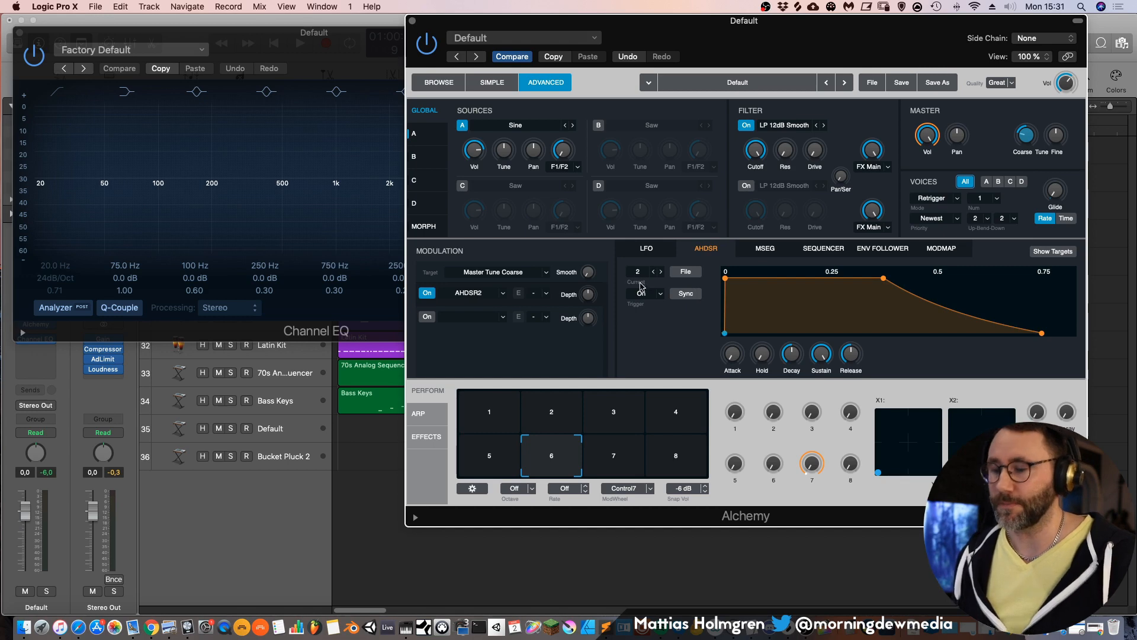
Give the pitch envelope a very short decay with zero sustain and adjust its modulation depth on the master coarse tune
mouse_move(589, 297)
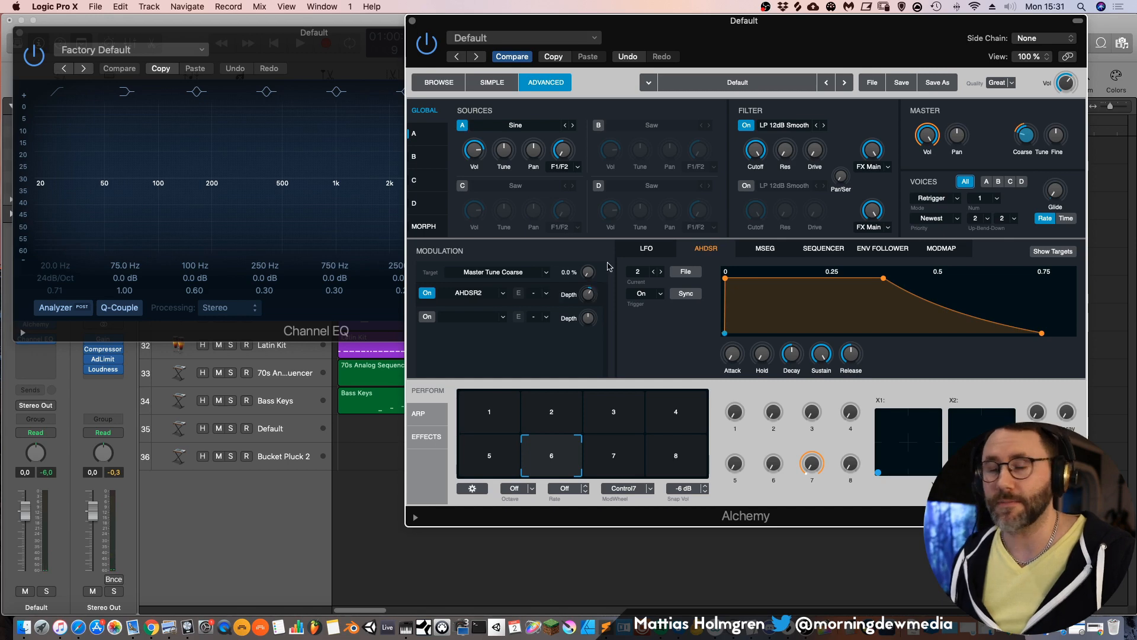
left_click_drag(882, 278, 766, 377)
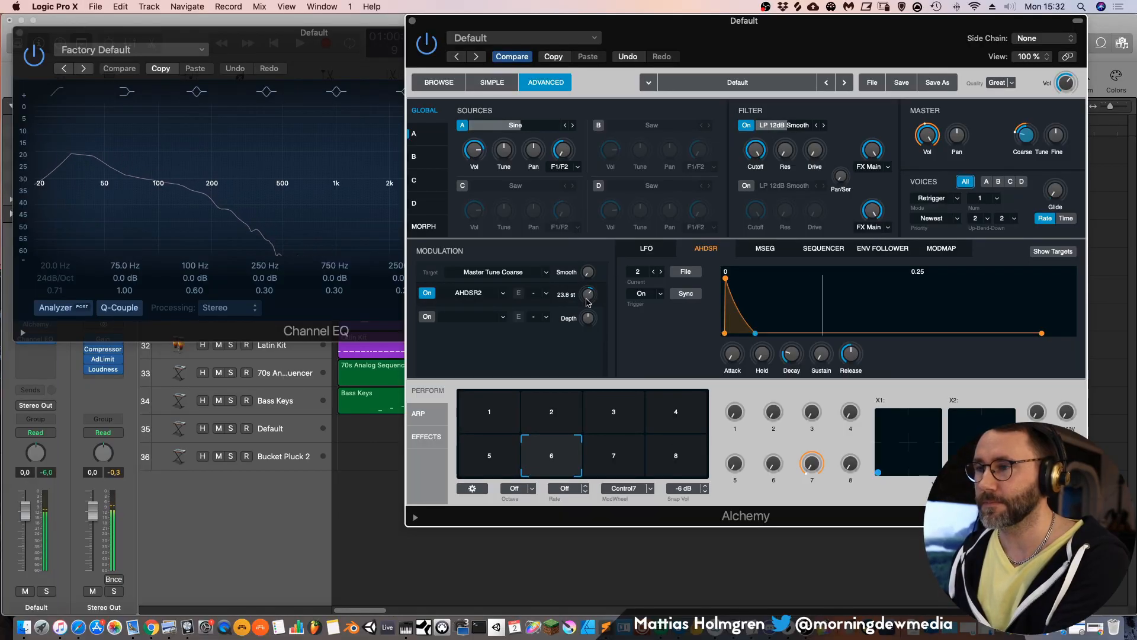
left_click_drag(588, 302, 595, 296)
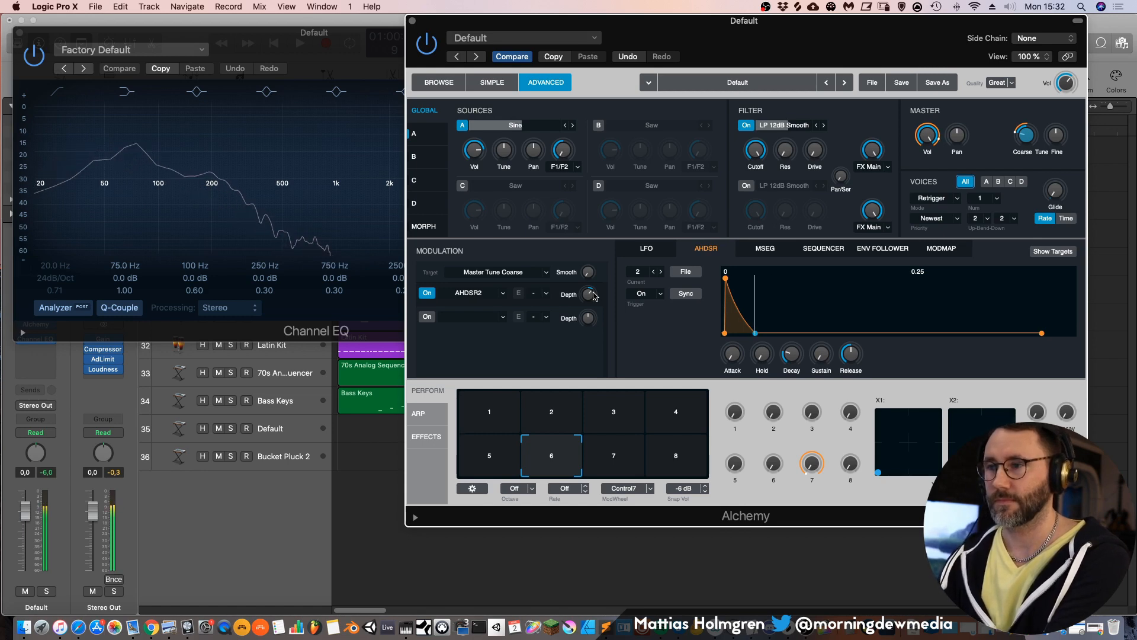
Add a Distortion effect to the main effects rack and adjust its Tube and Mech amounts
left_click(437, 440)
left_click(551, 421)
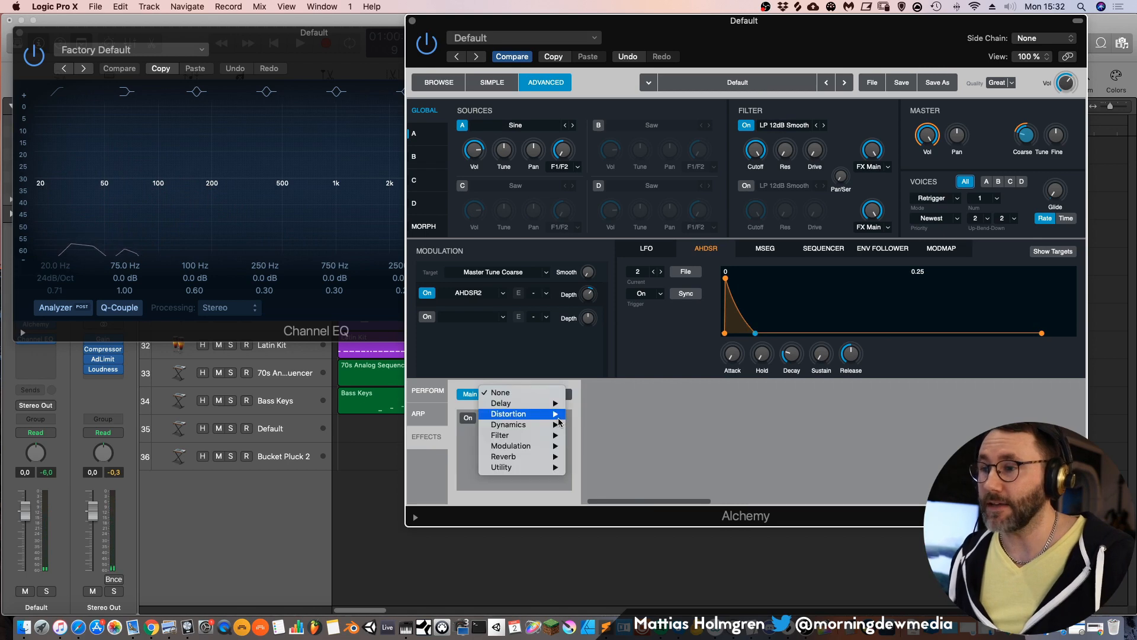
mouse_move(554, 415)
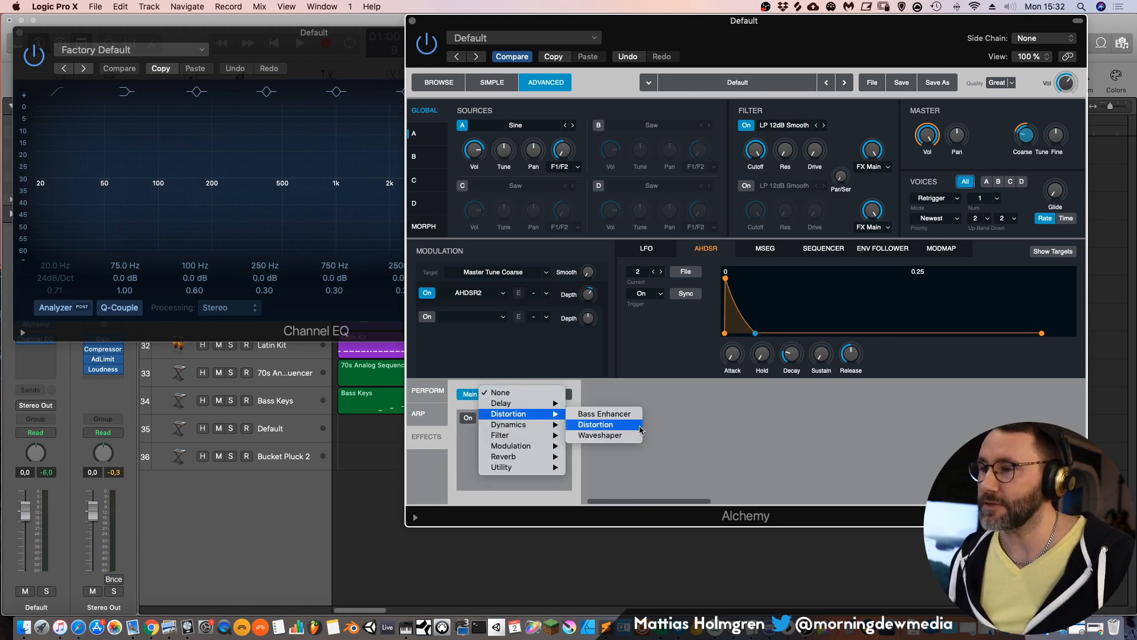
left_click(609, 425)
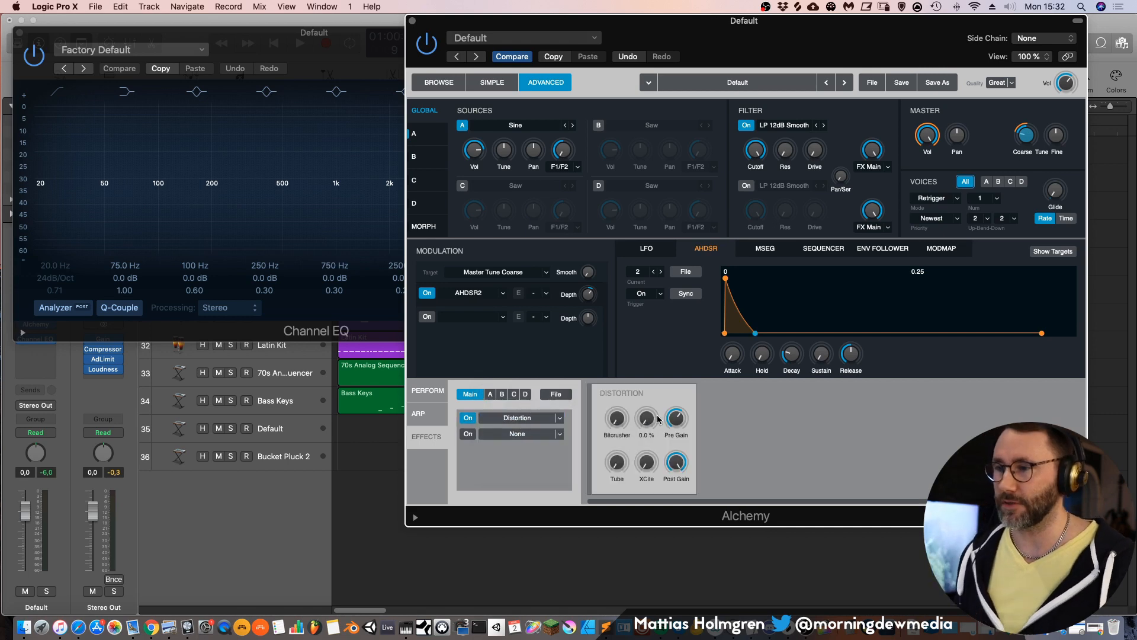
left_click(615, 465)
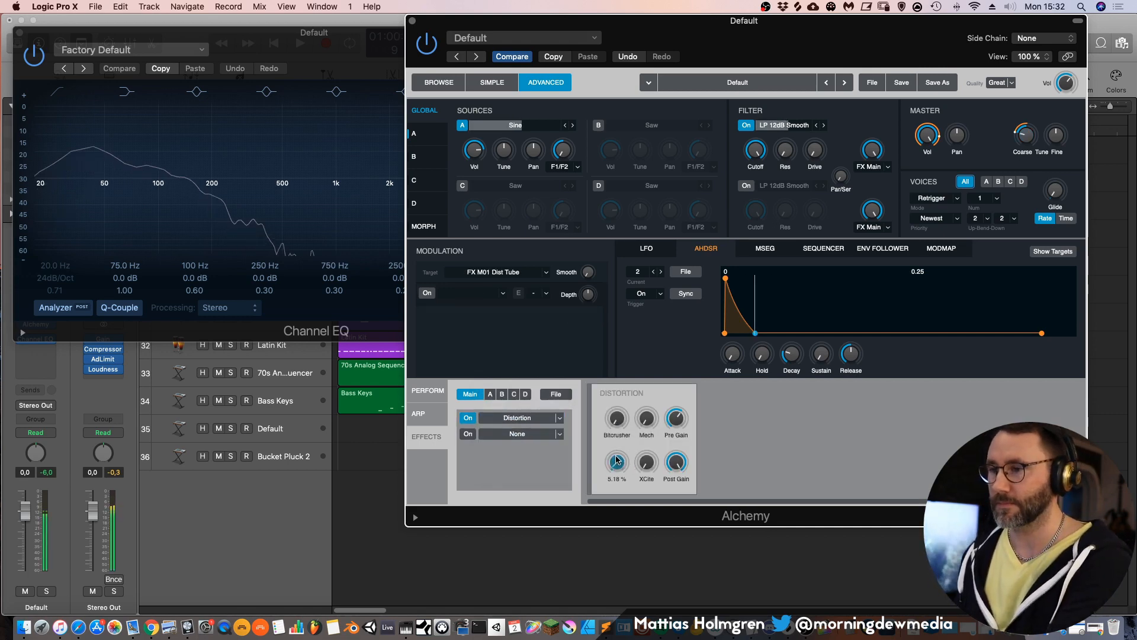
left_click(645, 419)
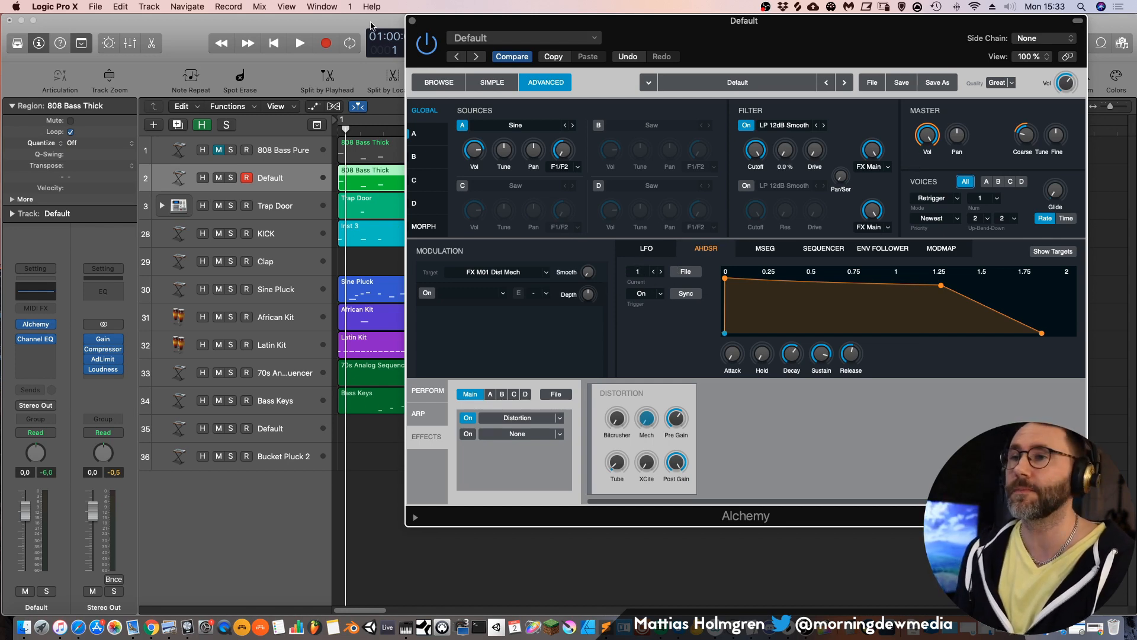
Lengthen the first envelope's release to about 1.5 s and raise its sustain slightly while the song plays
key("space")
mouse_move(849, 351)
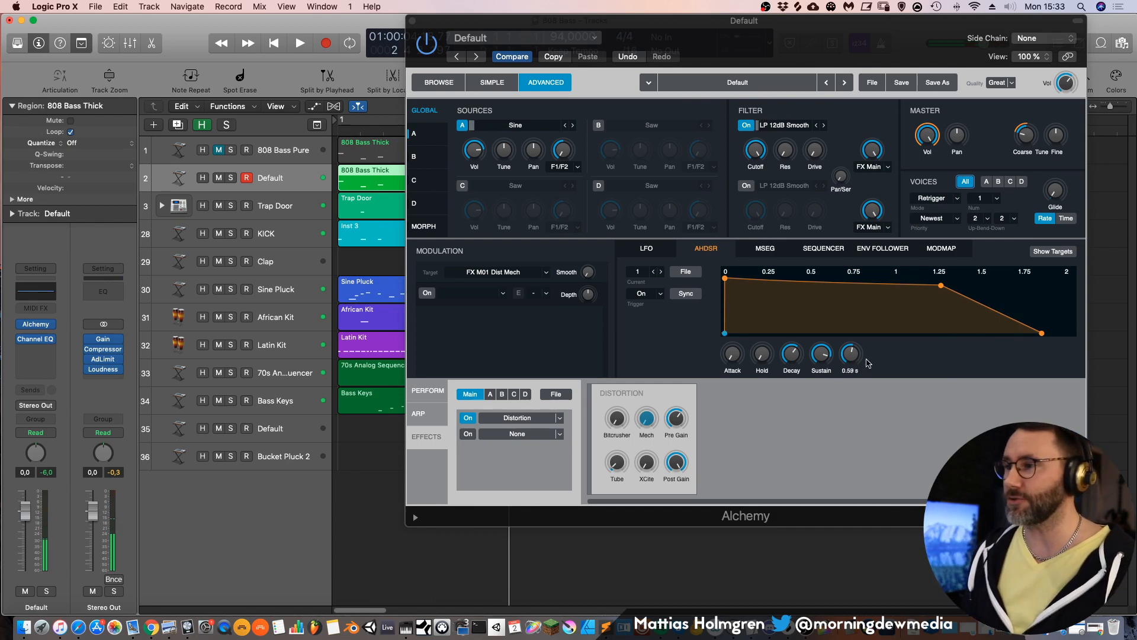
key("space")
left_click_drag(850, 356, 855, 349)
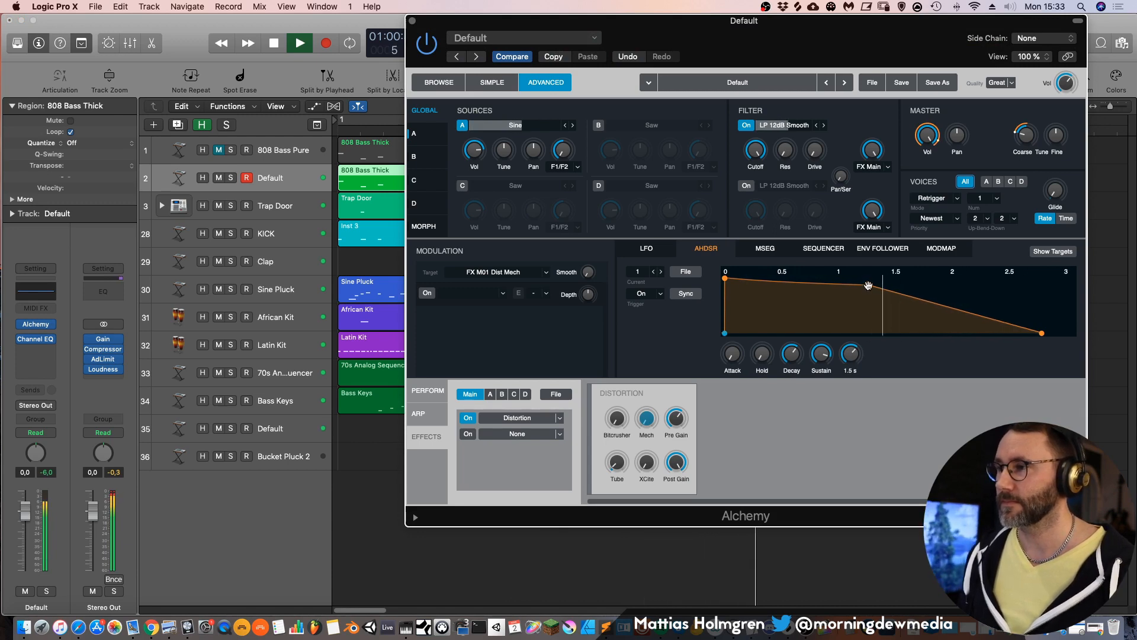
left_click_drag(854, 353, 856, 351)
left_click_drag(861, 286, 861, 283)
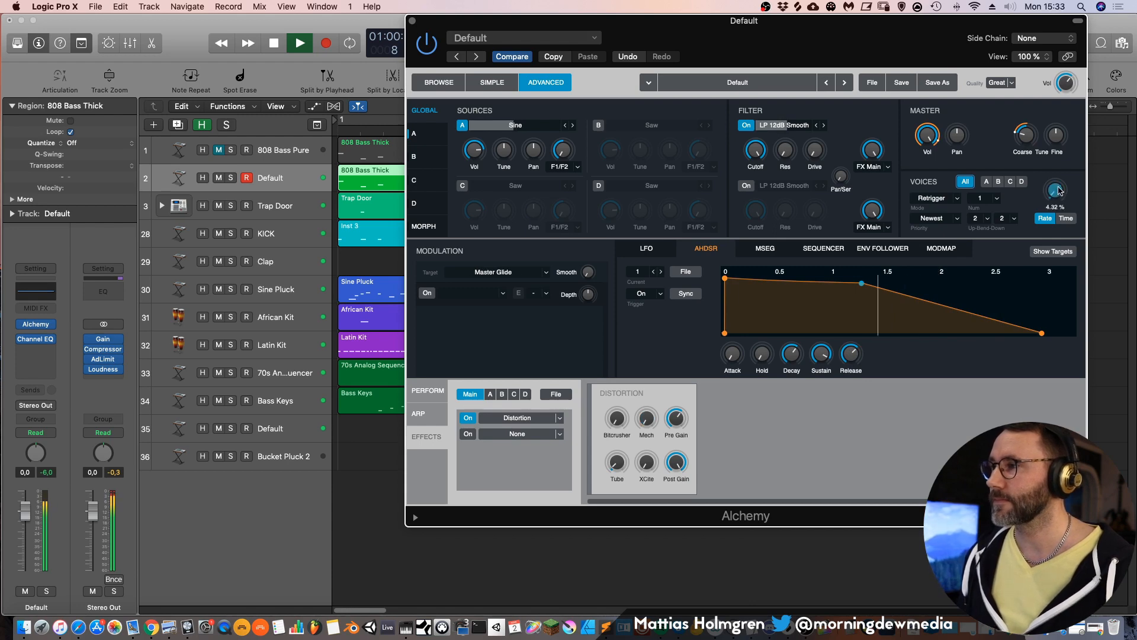
Increase the master Glide amount and replay the song from the start
left_click_drag(1060, 190, 1060, 182)
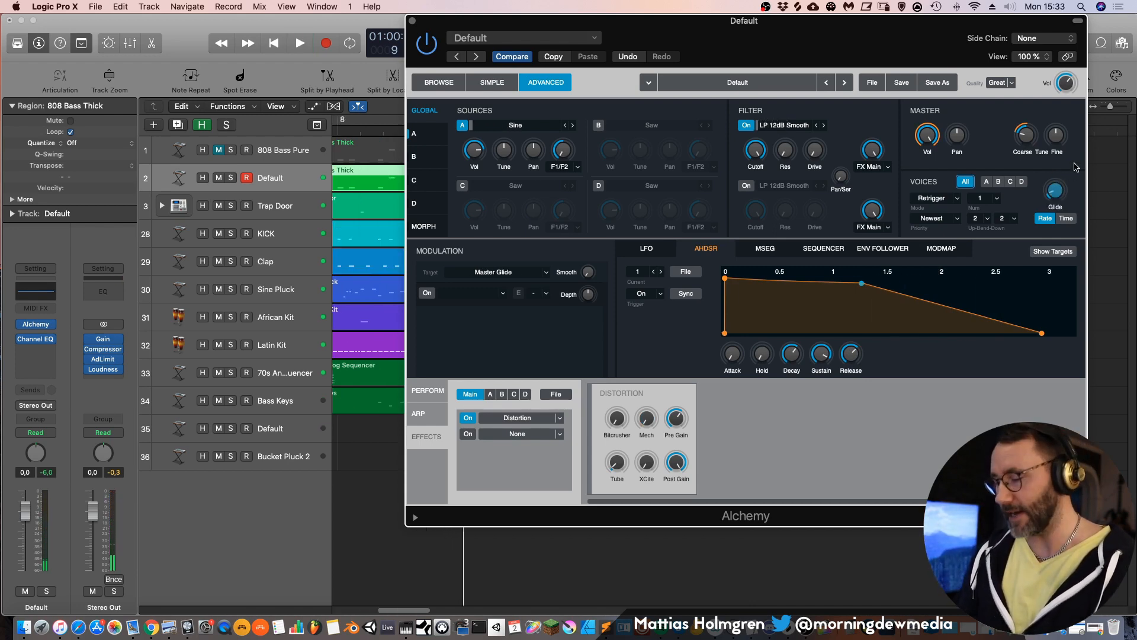
key("Return")
key("space")
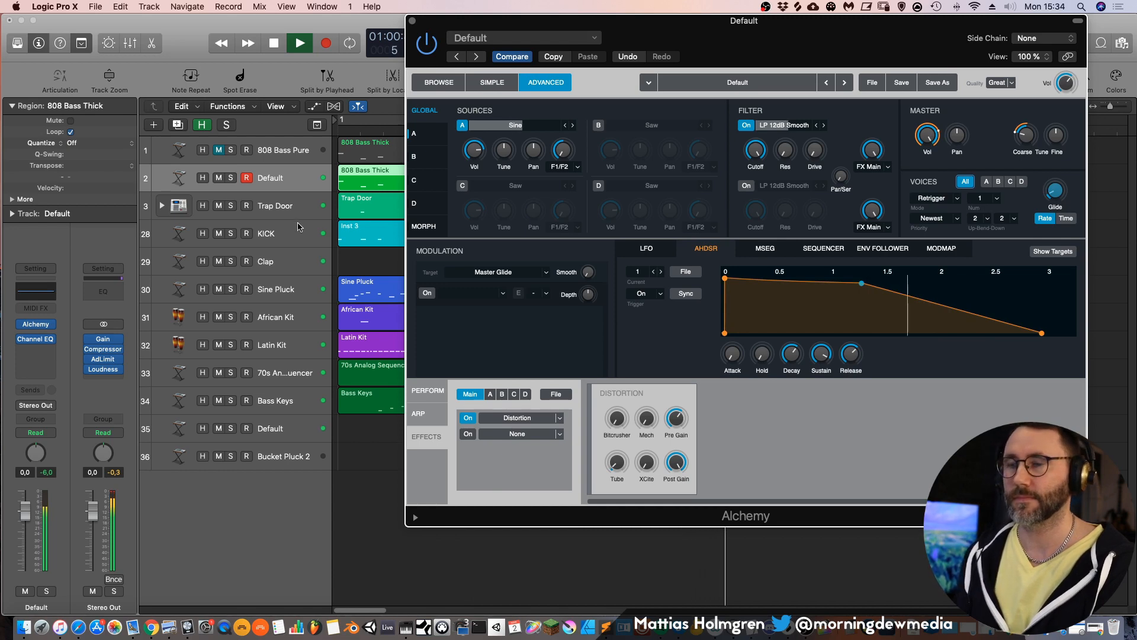
Examine the bass track's frequency spectrum in its Channel EQ and close the EQ window
left_click(36, 339)
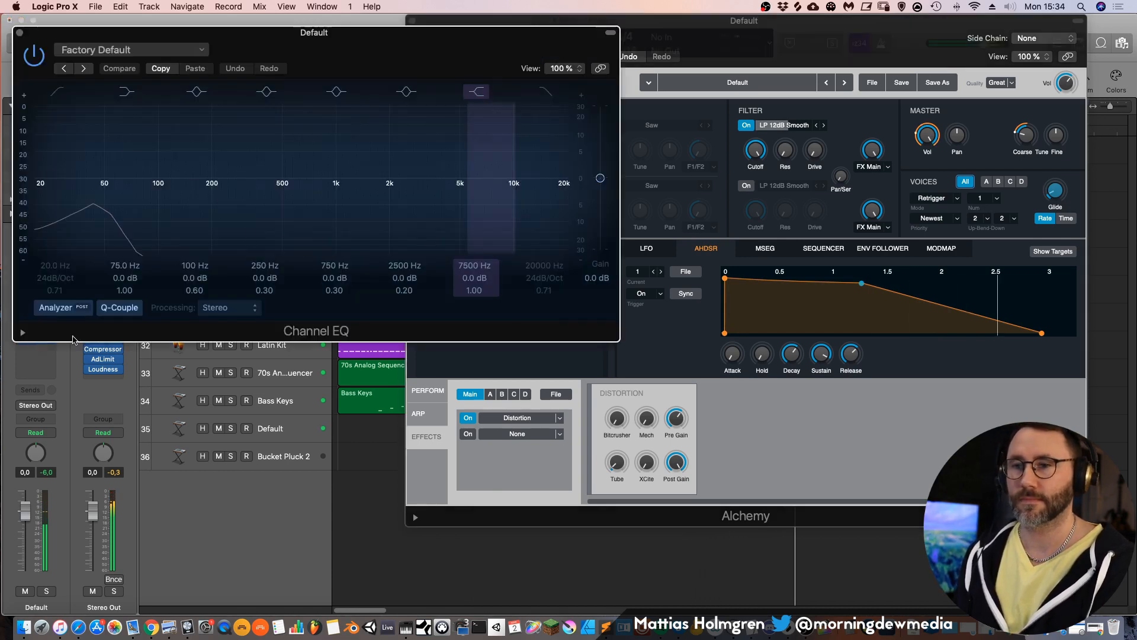
left_click_drag(439, 33, 425, 267)
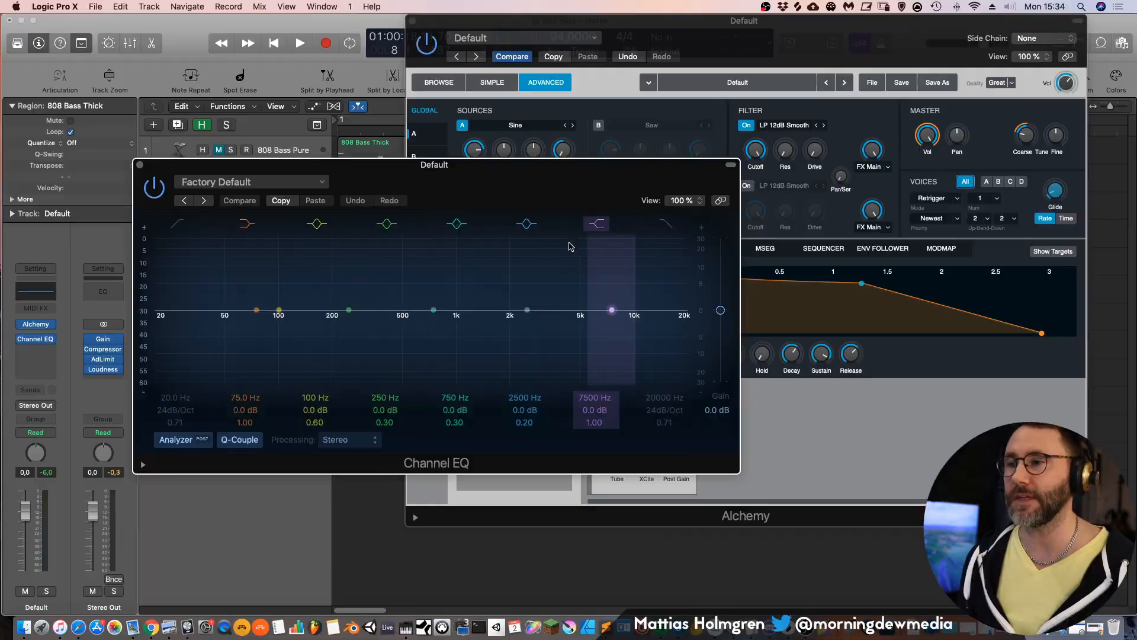
left_click(152, 183)
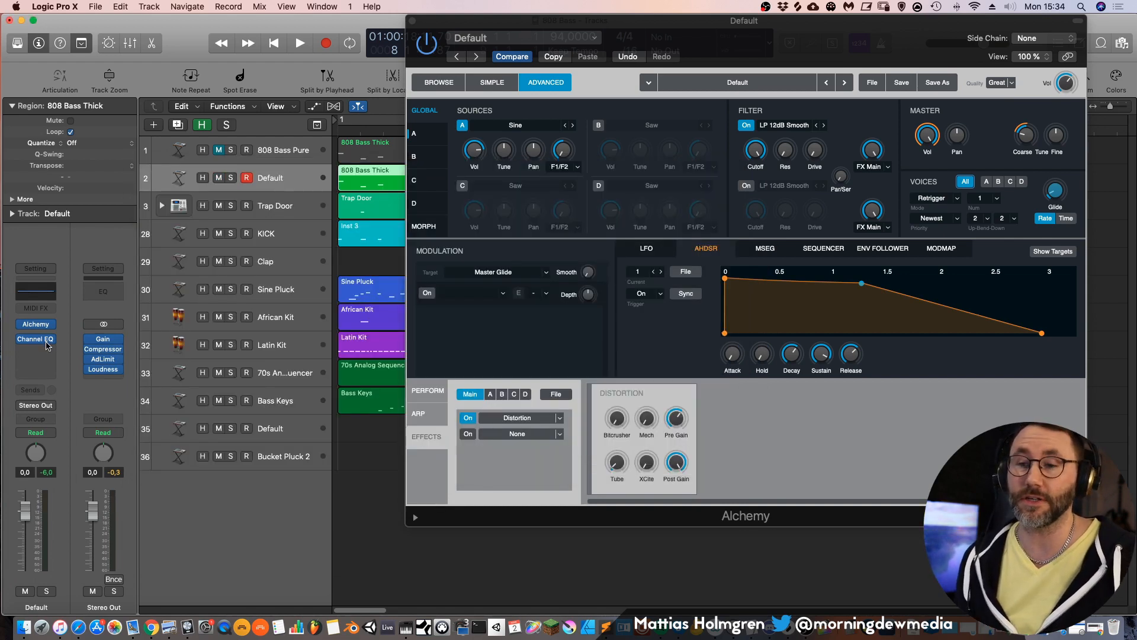
Add a Three Band EQ after the distortion, adjusting its F3 bandwidth and gain and lowering the F3 frequency to about 715 Hz
left_click(557, 436)
mouse_move(557, 434)
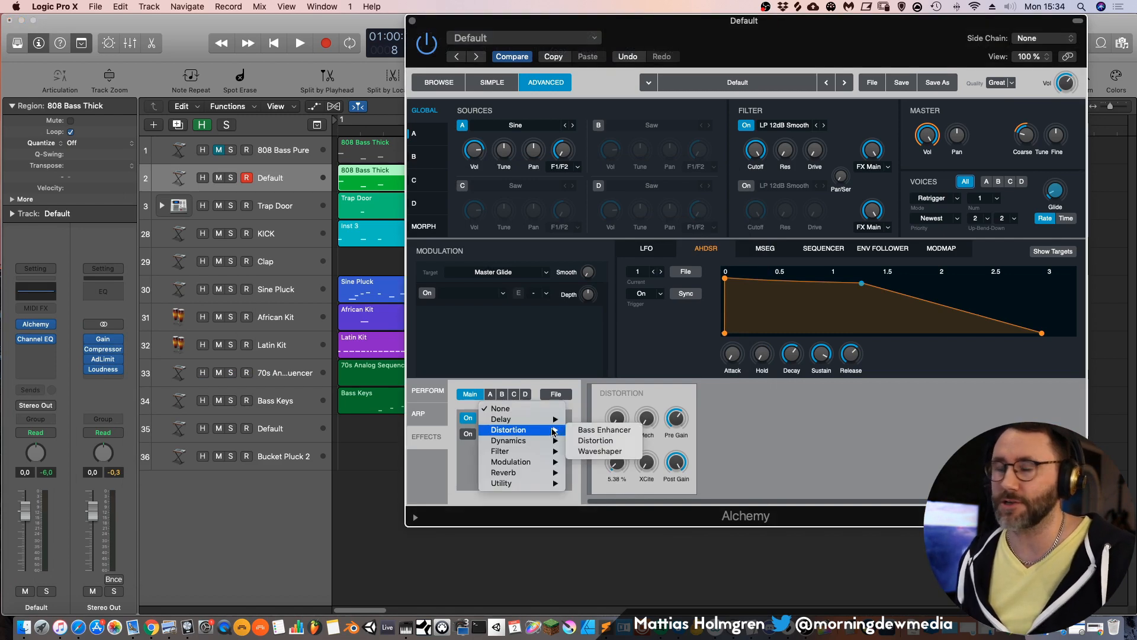
mouse_move(541, 452)
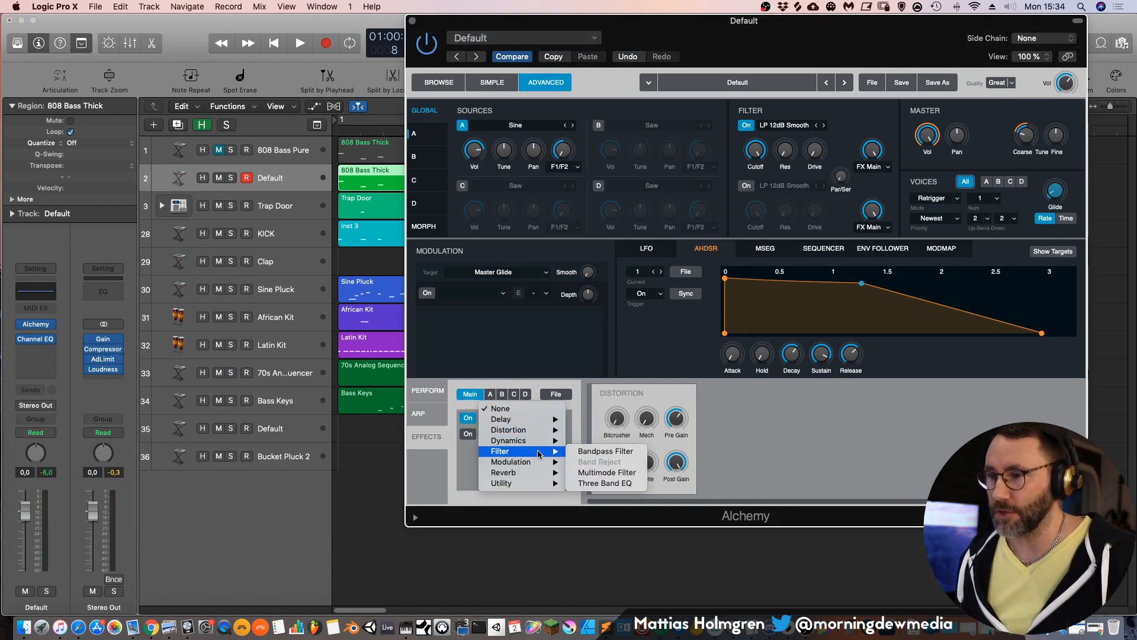
left_click(613, 484)
left_click(681, 473)
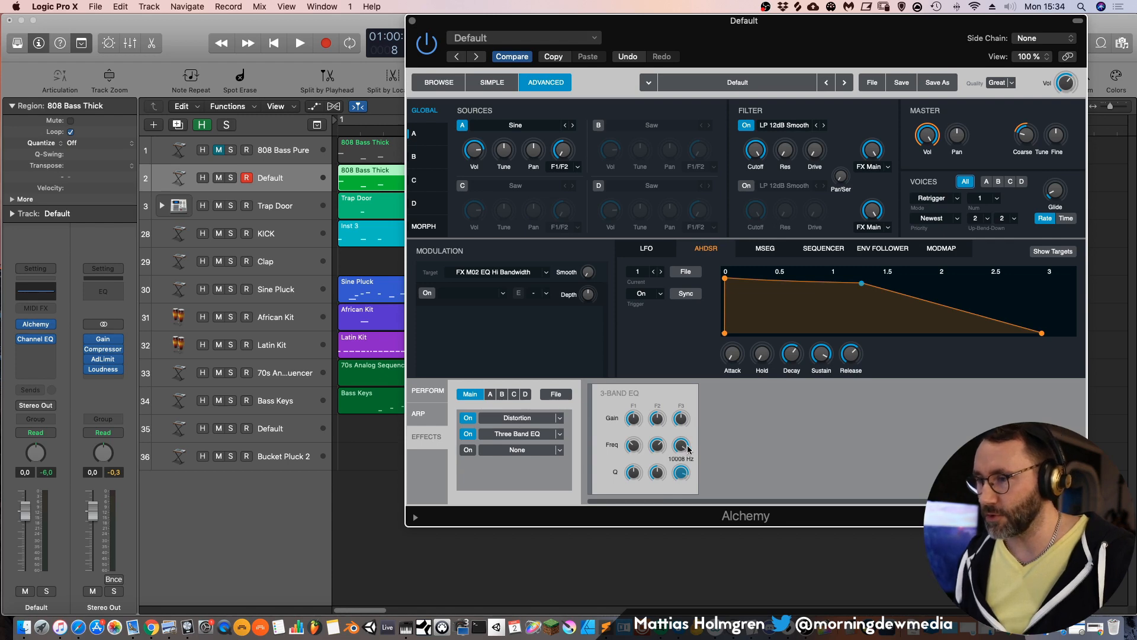
left_click_drag(675, 452, 678, 454)
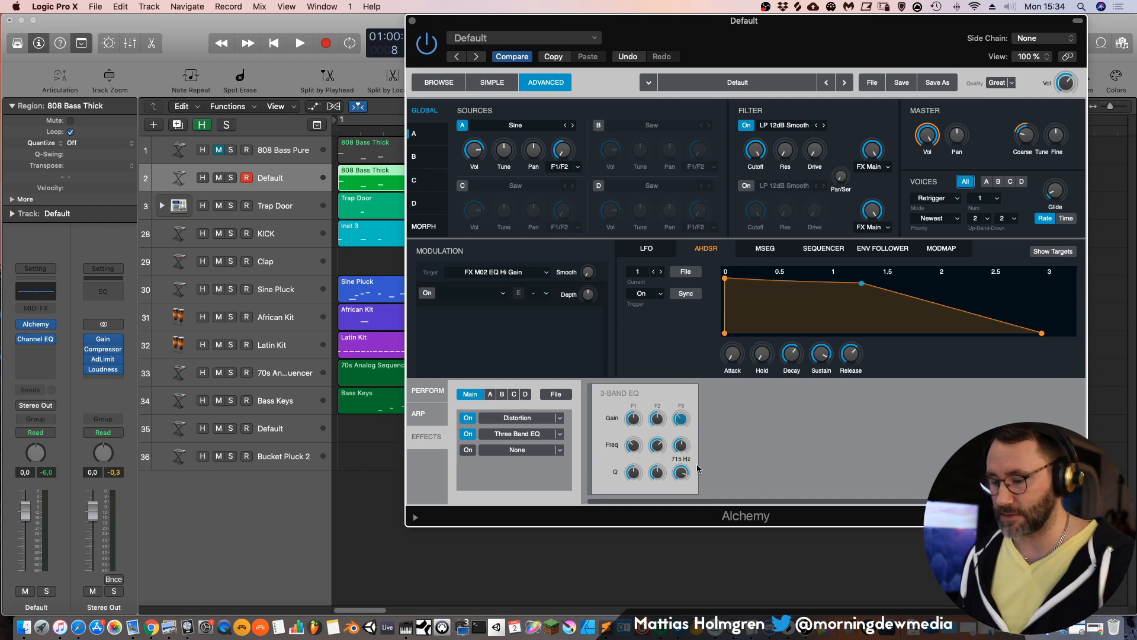
Play the song and show the bass track's Channel EQ analyzer beside the synth window
key("space")
key("Return")
left_click(35, 339)
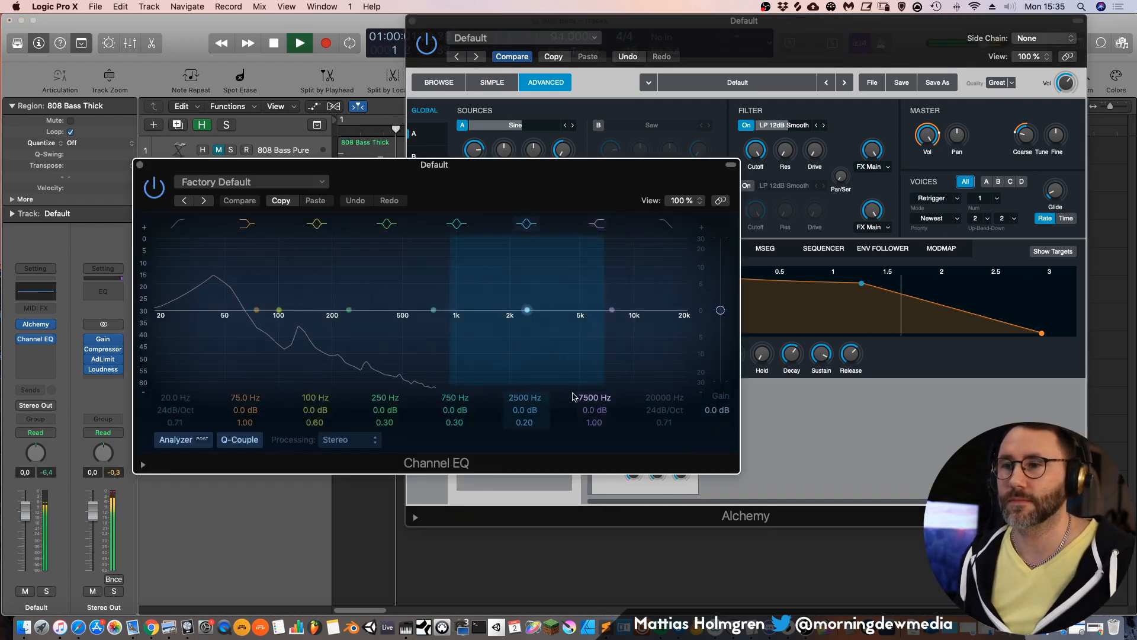
left_click_drag(595, 165, 469, 133)
Set the Three Band EQ's F3 frequency to 433 Hz and its gain to about -7 dB
left_click(779, 132)
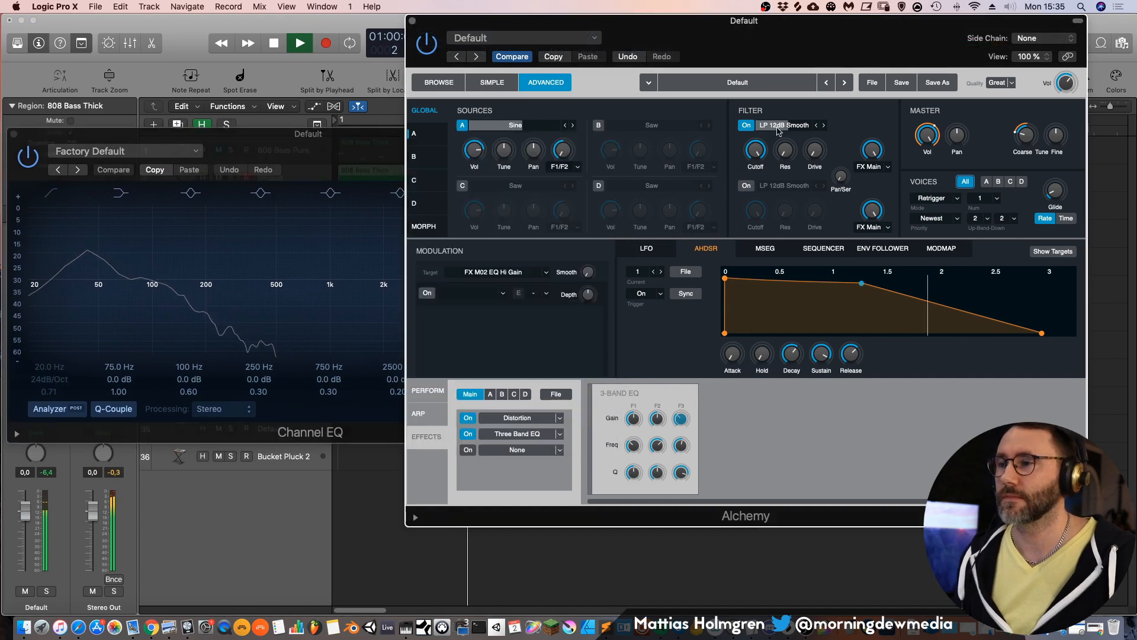
left_click(681, 445)
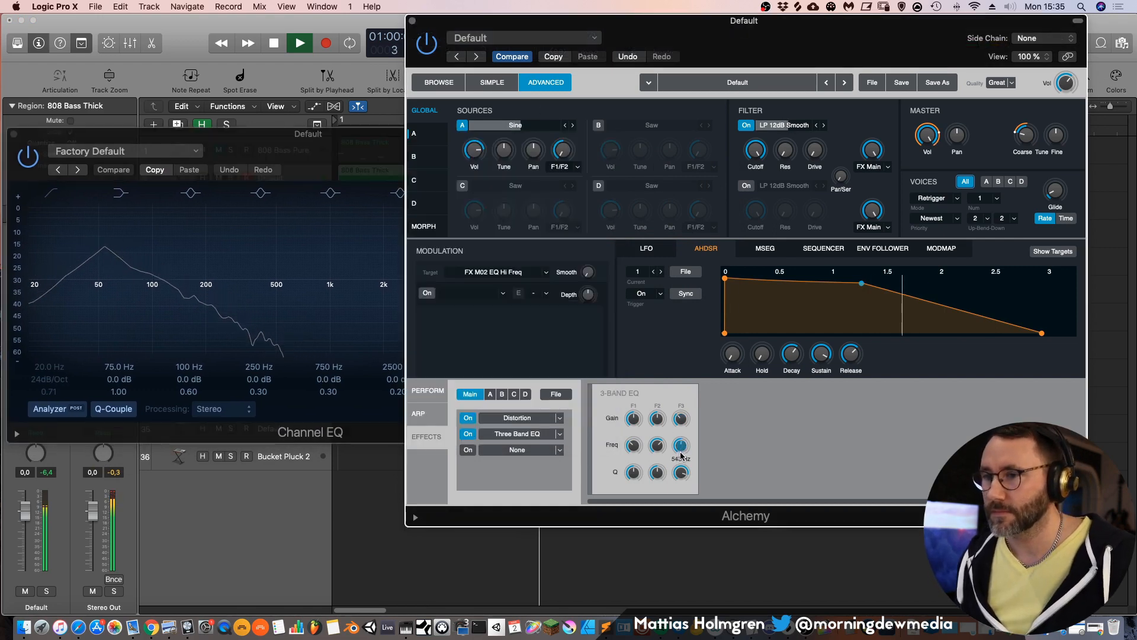
left_click(681, 419)
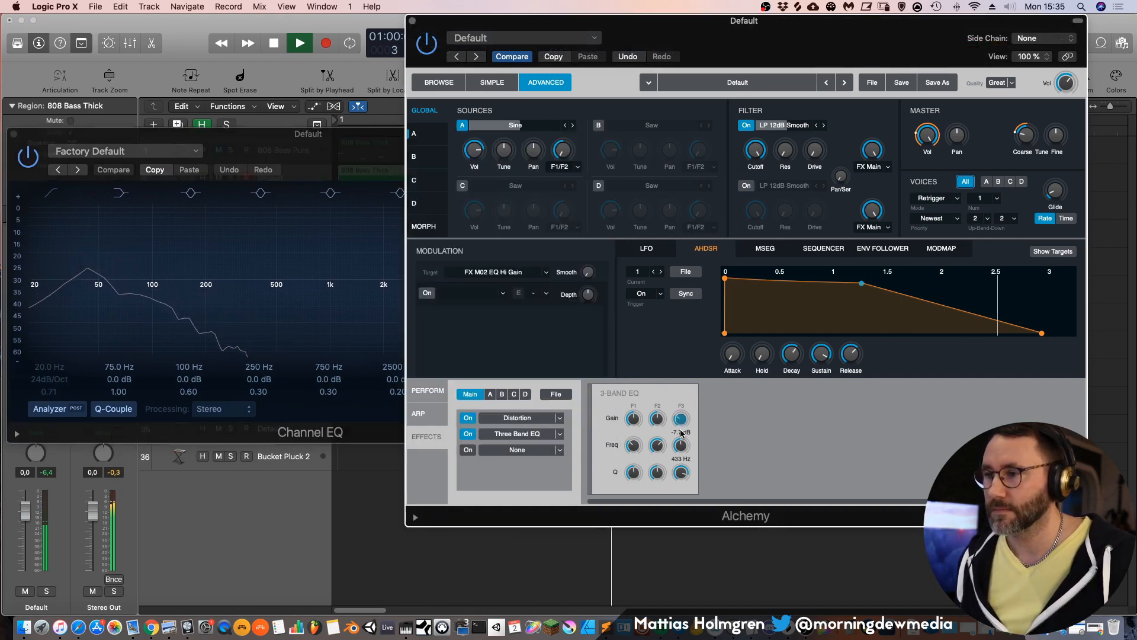
Compare the sound with and without the Three Band EQ, leave it switched off, and readjust its F3 frequency before stopping playback
left_click(474, 435)
left_click(473, 436)
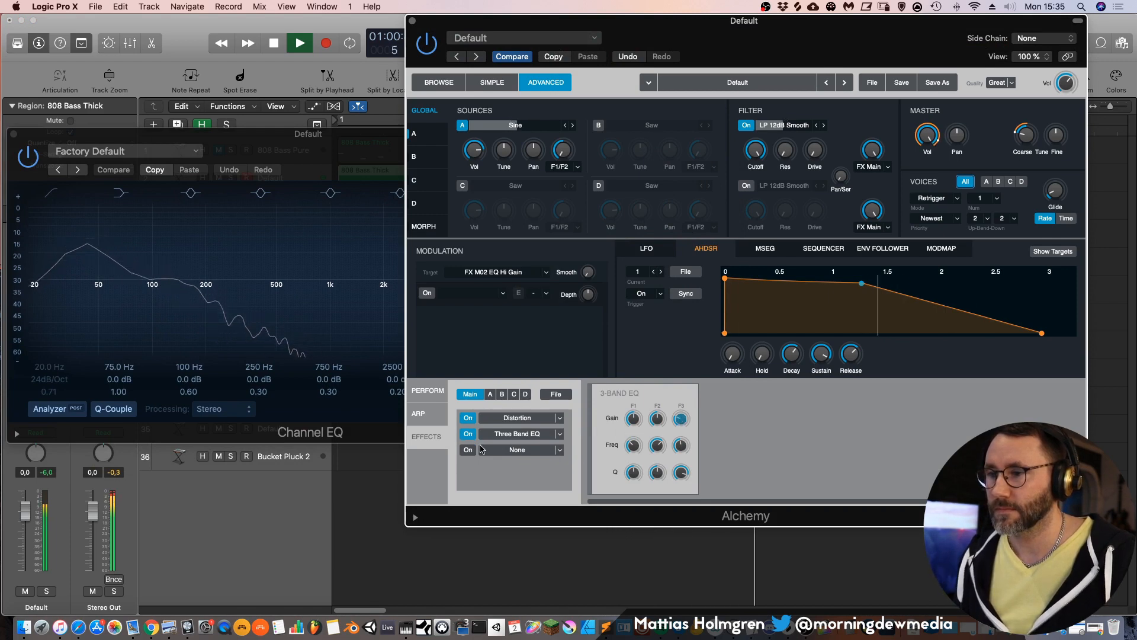
left_click(461, 435)
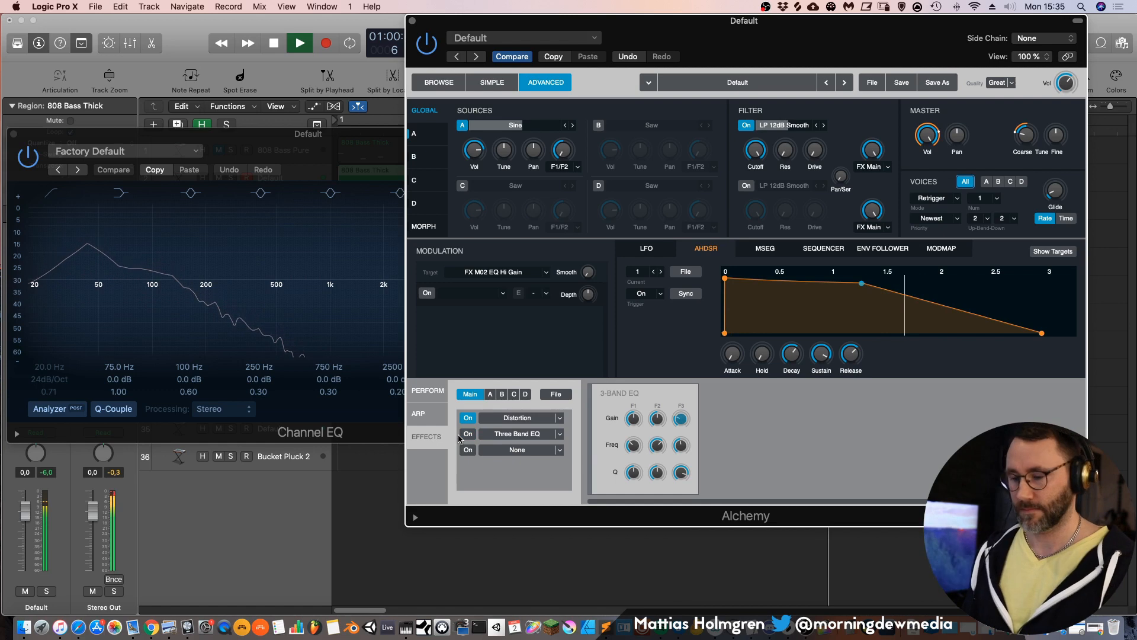
left_click_drag(682, 449, 687, 456)
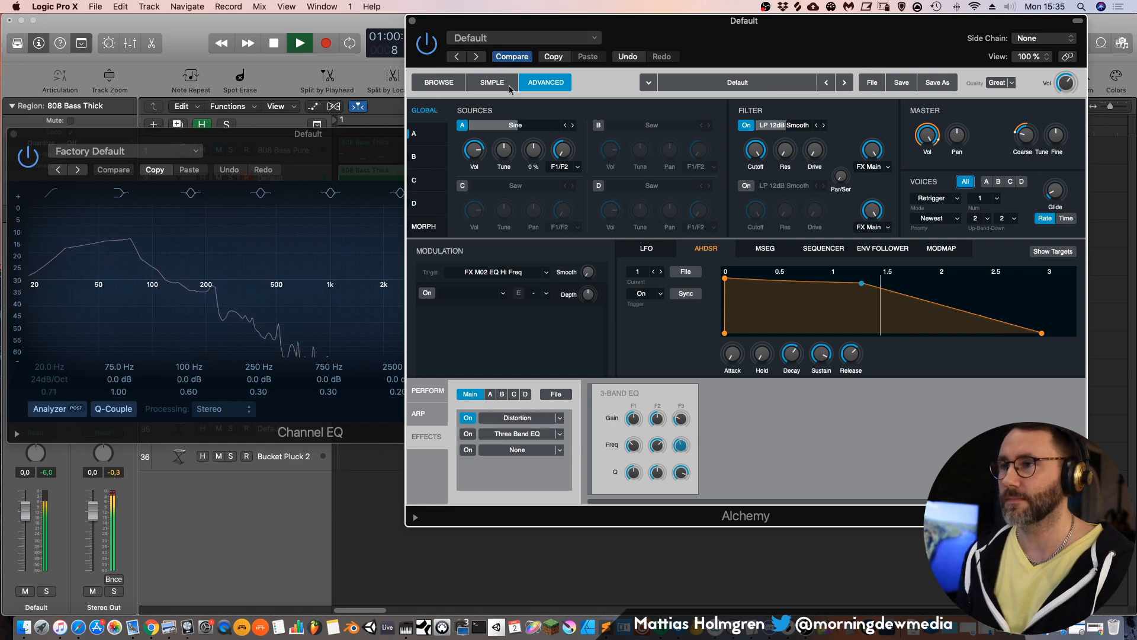
key("space")
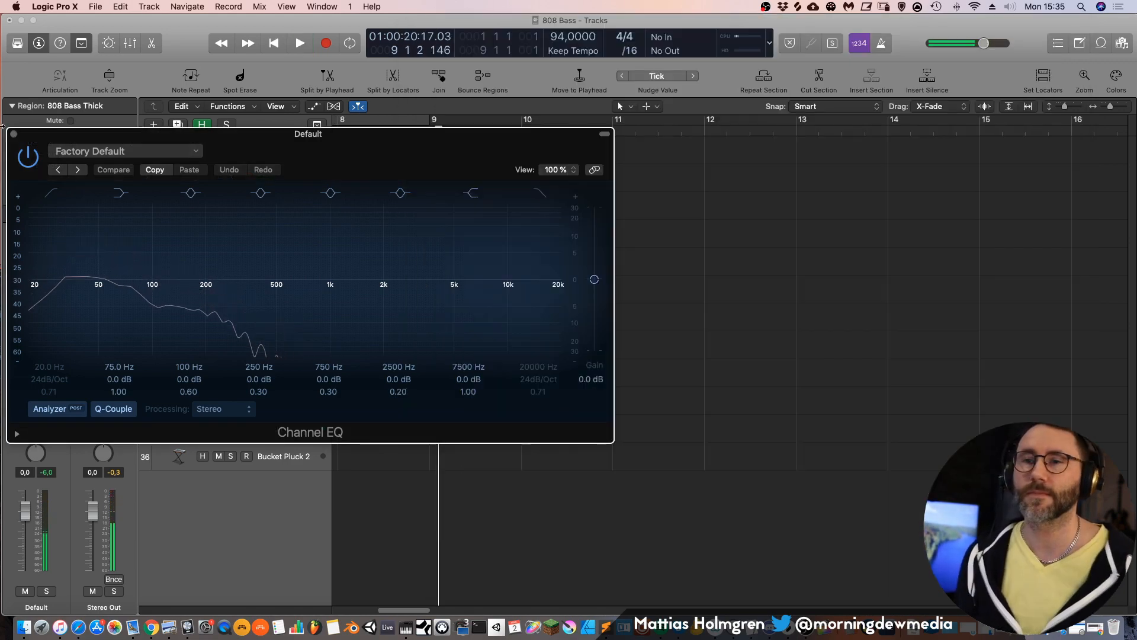